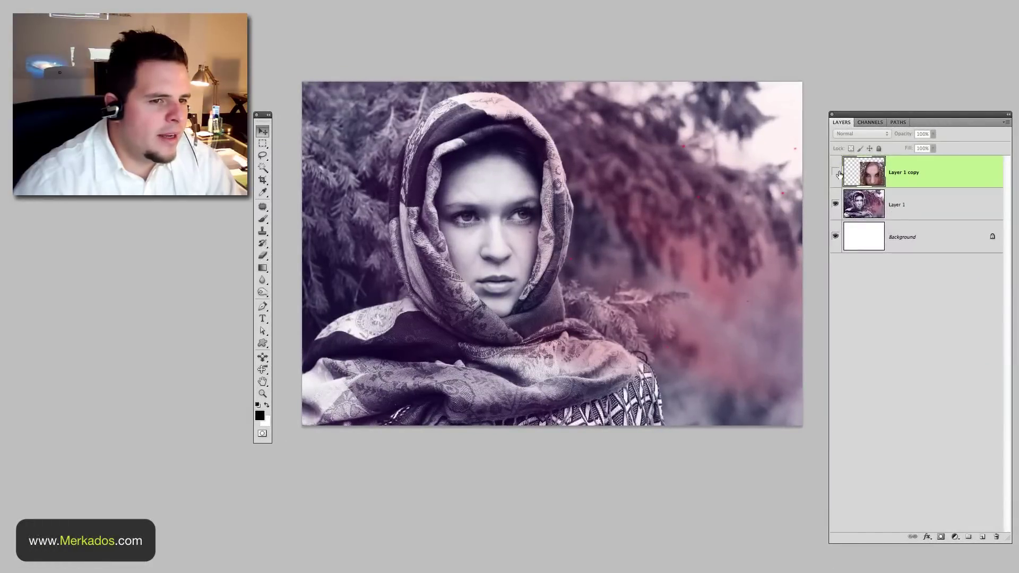
# Make Layer 1 copy visible and position its snowy-haired face over the canvas's right half
pyautogui.click(835, 172)
pyautogui.moveTo(670, 316); pyautogui.dragTo(657, 248)
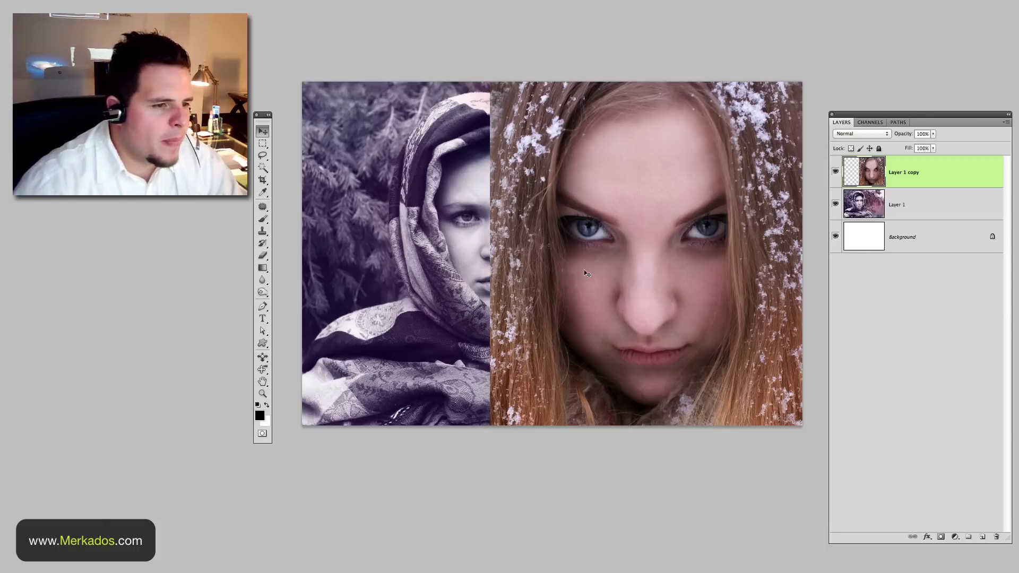
pyautogui.moveTo(592, 282); pyautogui.dragTo(612, 250)
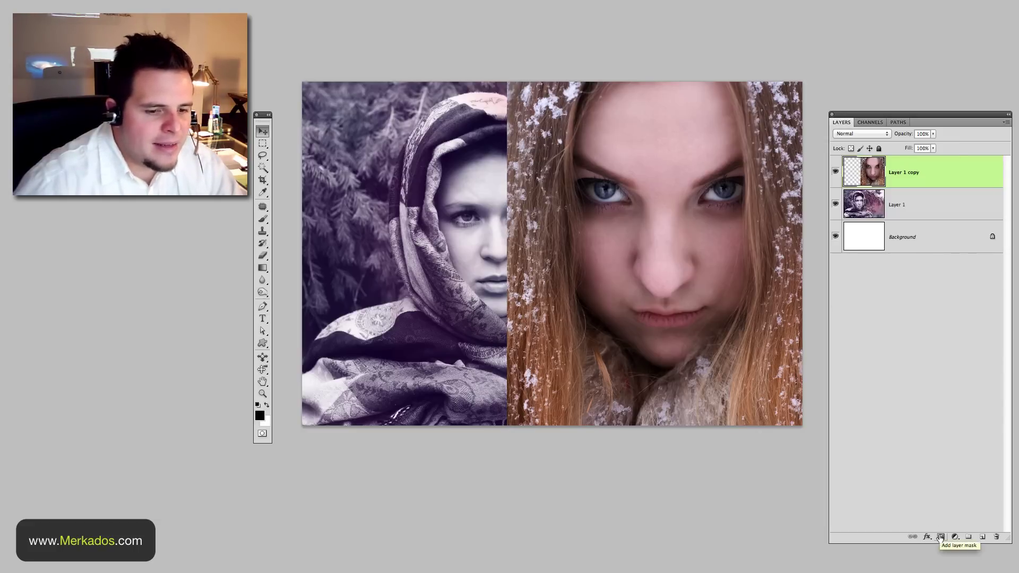
# Add a white mask to Layer 1 copy and set a Normal, 100% opacity, 900 px, 0%-hardness brush
pyautogui.click(940, 537)
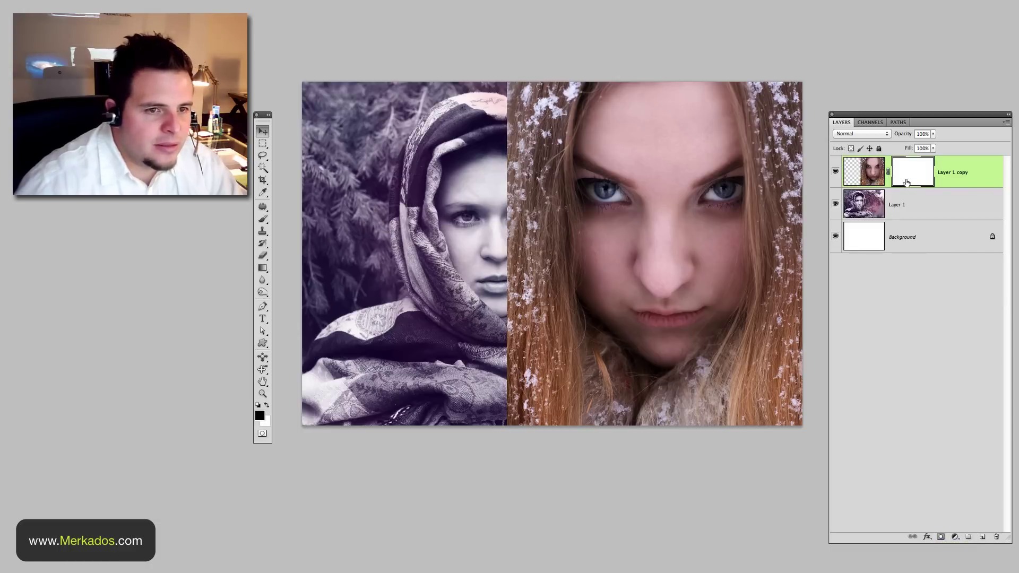
pyautogui.click(262, 219)
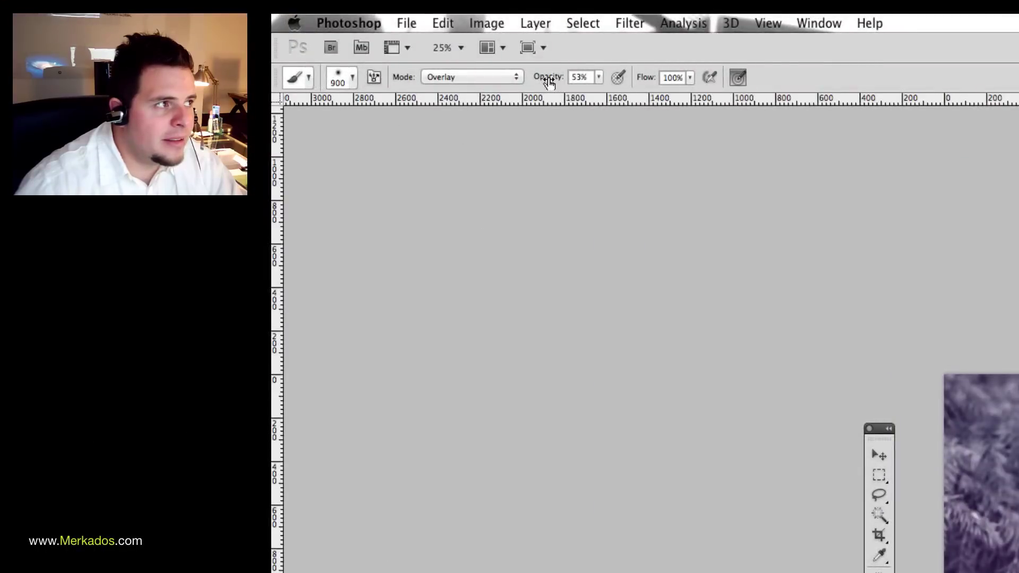
pyautogui.click(481, 81)
pyautogui.moveTo(480, 24)
pyautogui.click(460, 29)
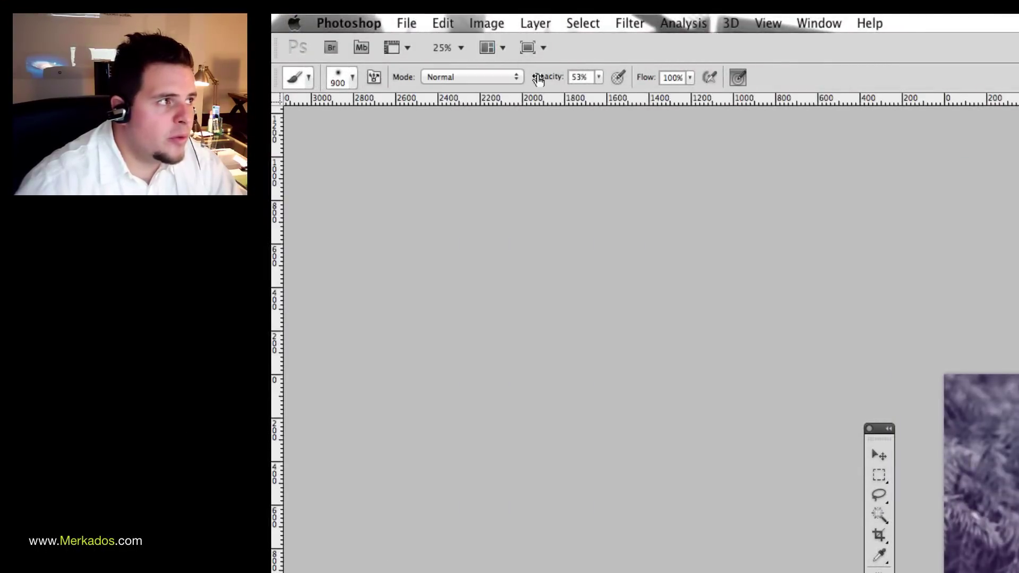
pyautogui.moveTo(544, 80); pyautogui.dragTo(600, 80)
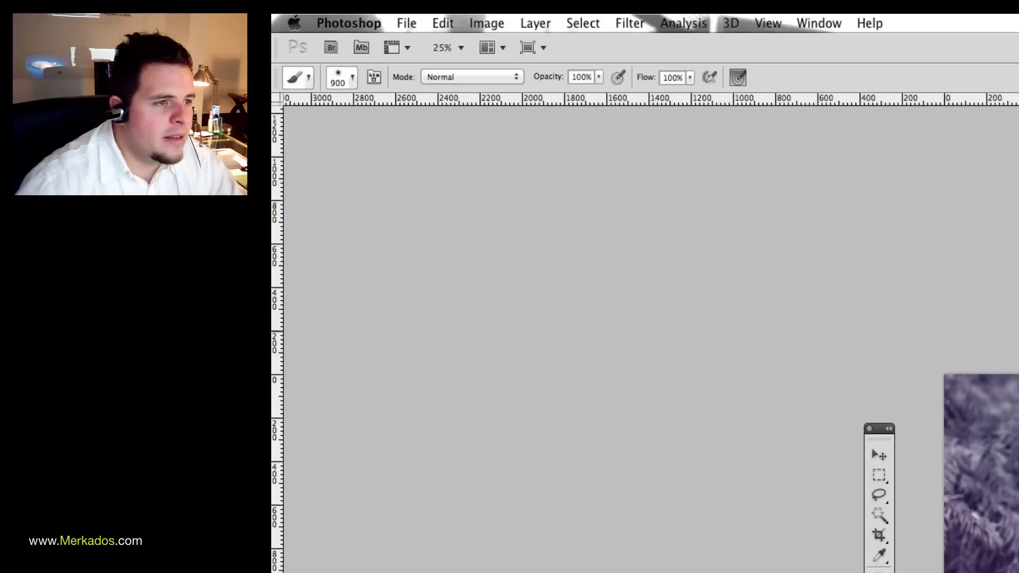
pyautogui.click(340, 82)
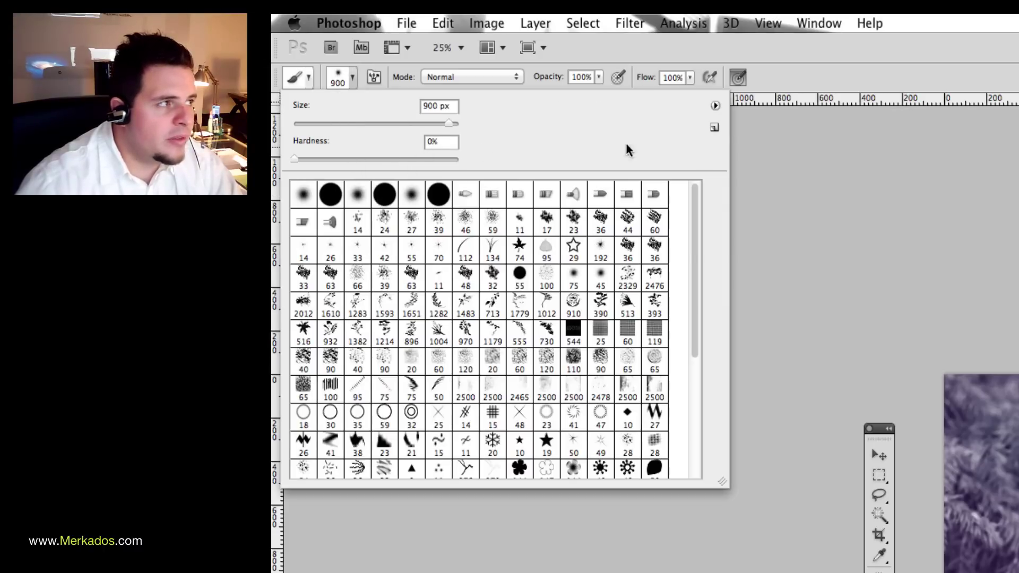
pyautogui.press('Return')
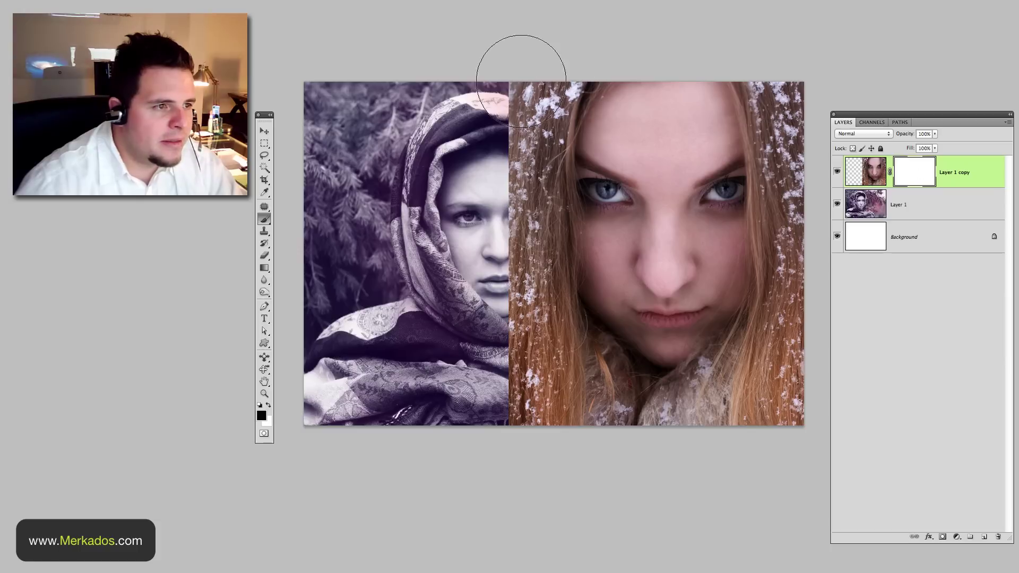
# Paint black on the mask over the left face, bottom scarf, top seam and right-edge snowflakes
pyautogui.moveTo(506, 73)
pyautogui.mouseDown()
pyautogui.moveTo(507, 337)
pyautogui.moveTo(528, 404)
pyautogui.moveTo(580, 437)
pyautogui.mouseUp()
pyautogui.moveTo(492, 367)
pyautogui.mouseDown()
pyautogui.moveTo(581, 414)
pyautogui.moveTo(653, 428)
pyautogui.moveTo(769, 424)
pyautogui.mouseUp()
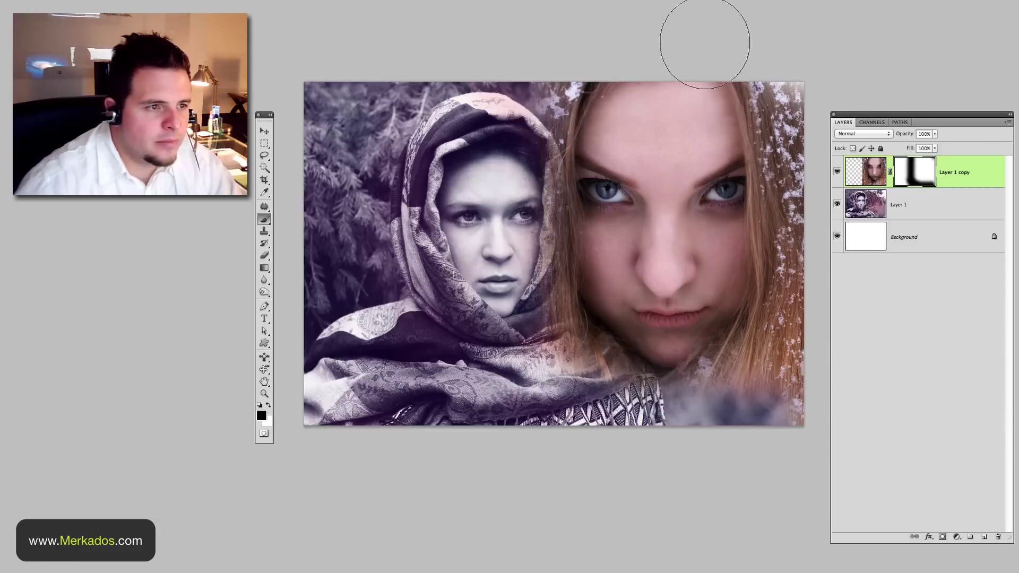
pyautogui.moveTo(503, 85); pyautogui.dragTo(632, 84)
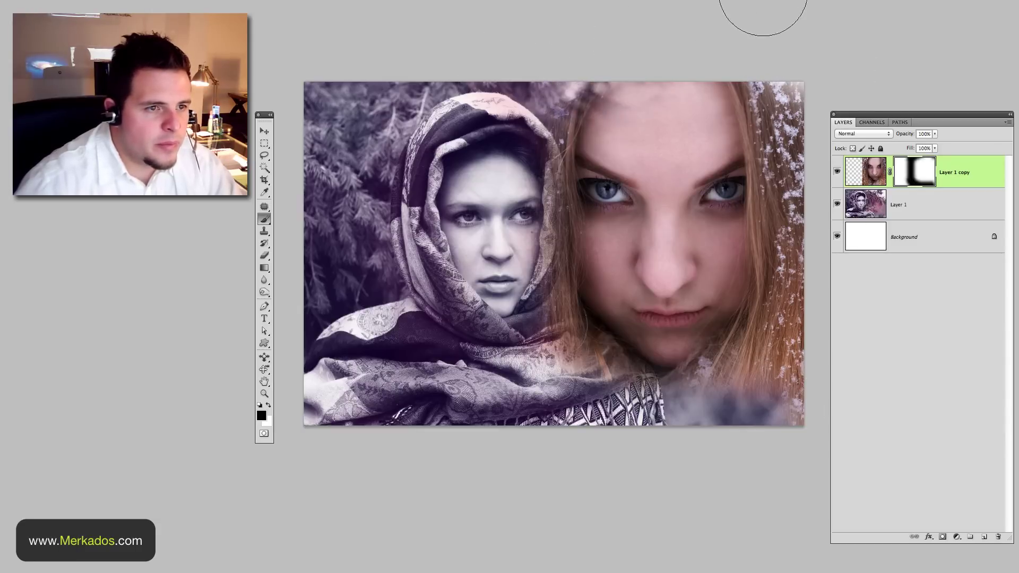
pyautogui.moveTo(820, 96)
pyautogui.mouseDown()
pyautogui.moveTo(827, 135)
pyautogui.moveTo(788, 22)
pyautogui.moveTo(798, 200)
pyautogui.mouseUp()
pyautogui.moveTo(805, 345)
pyautogui.mouseDown()
pyautogui.moveTo(769, 437)
pyautogui.moveTo(685, 438)
pyautogui.mouseUp()
pyautogui.moveTo(806, 302)
pyautogui.mouseDown()
pyautogui.moveTo(761, 393)
pyautogui.moveTo(667, 443)
pyautogui.moveTo(773, 368)
pyautogui.moveTo(698, 404)
pyautogui.moveTo(600, 418)
pyautogui.moveTo(514, 416)
pyautogui.moveTo(439, 391)
pyautogui.moveTo(628, 416)
pyautogui.moveTo(536, 326)
pyautogui.moveTo(493, 238)
pyautogui.moveTo(483, 205)
pyautogui.moveTo(491, 83)
pyautogui.moveTo(490, 129)
pyautogui.mouseUp()
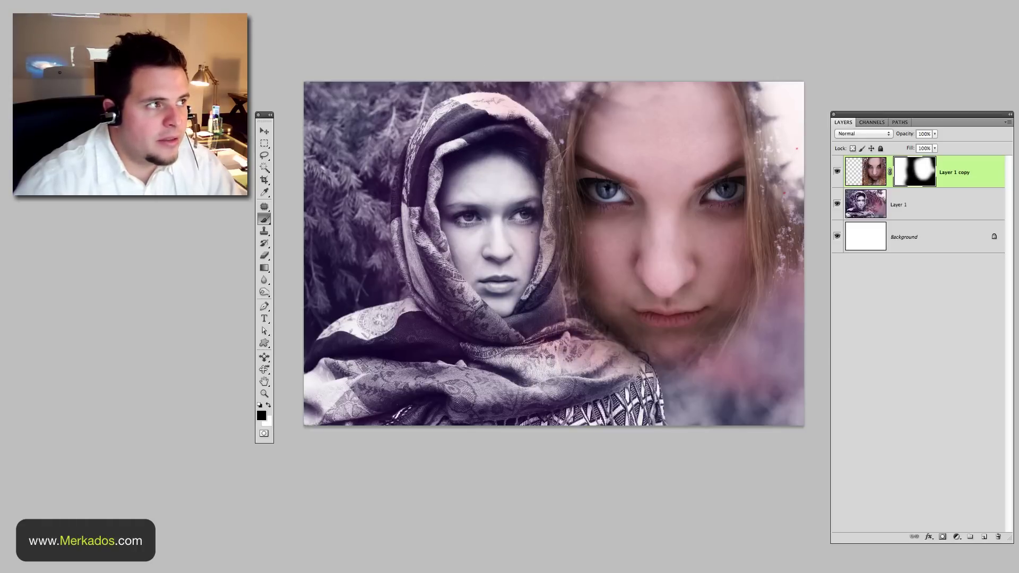
# Lower brush opacity to 49% and paint away hair strands along the hood's right edge
pyautogui.press('f')
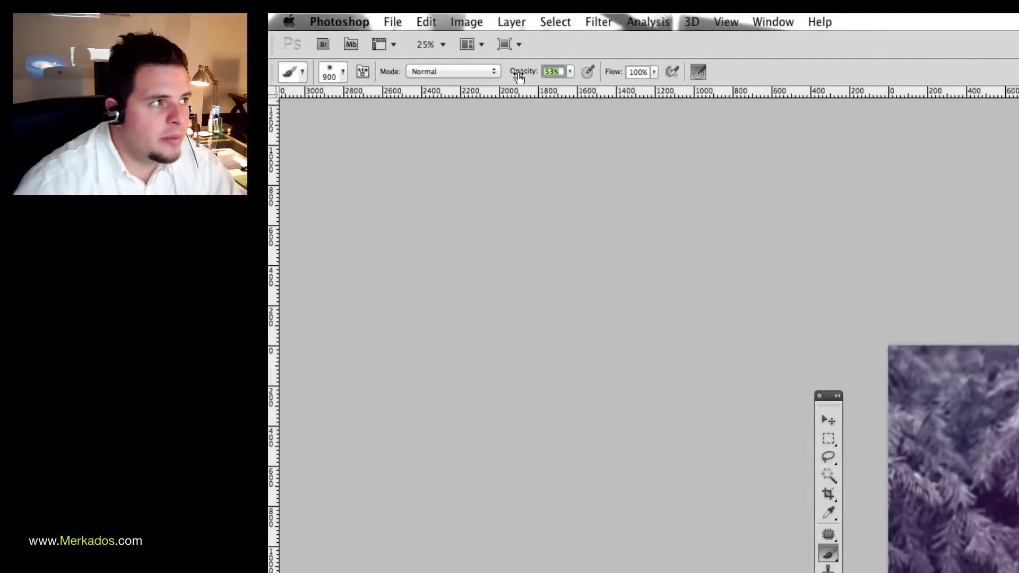
pyautogui.moveTo(518, 77); pyautogui.dragTo(512, 77)
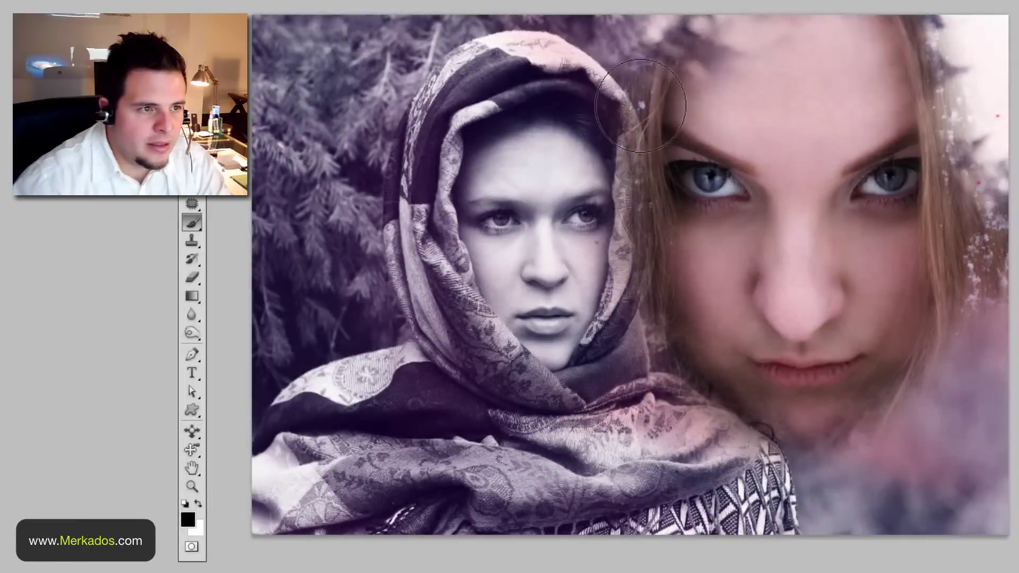
pyautogui.moveTo(641, 105)
pyautogui.mouseDown()
pyautogui.moveTo(626, 150)
pyautogui.moveTo(623, 295)
pyautogui.moveTo(629, 276)
pyautogui.moveTo(683, 390)
pyautogui.moveTo(734, 453)
pyautogui.moveTo(753, 467)
pyautogui.moveTo(764, 437)
pyautogui.moveTo(833, 420)
pyautogui.moveTo(894, 367)
pyautogui.mouseUp()
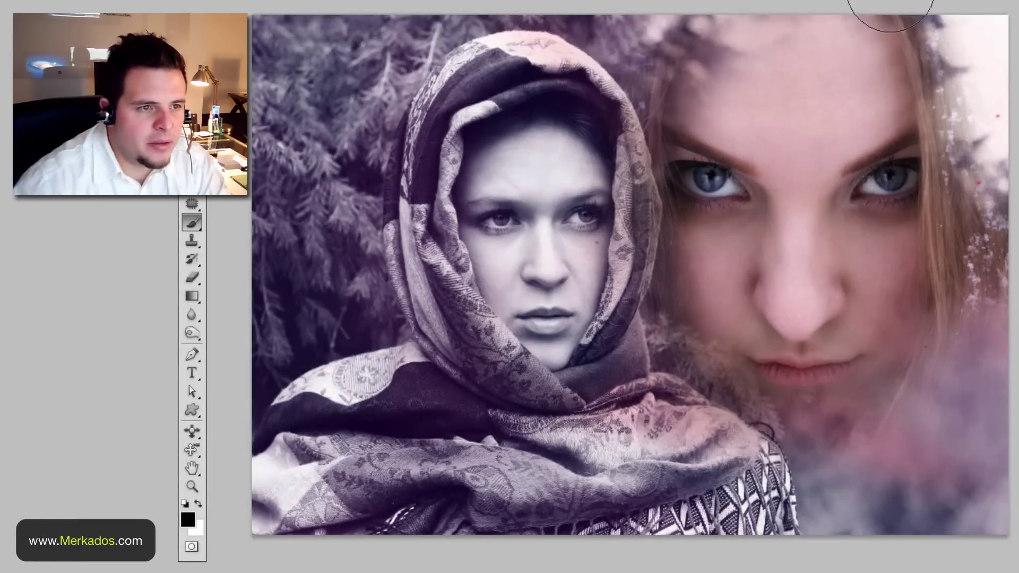
pyautogui.moveTo(903, 2)
pyautogui.mouseDown()
pyautogui.moveTo(940, 114)
pyautogui.moveTo(940, 205)
pyautogui.moveTo(936, 291)
pyautogui.moveTo(889, 408)
pyautogui.moveTo(882, 382)
pyautogui.moveTo(902, 351)
pyautogui.moveTo(931, 234)
pyautogui.moveTo(896, 328)
pyautogui.mouseUp()
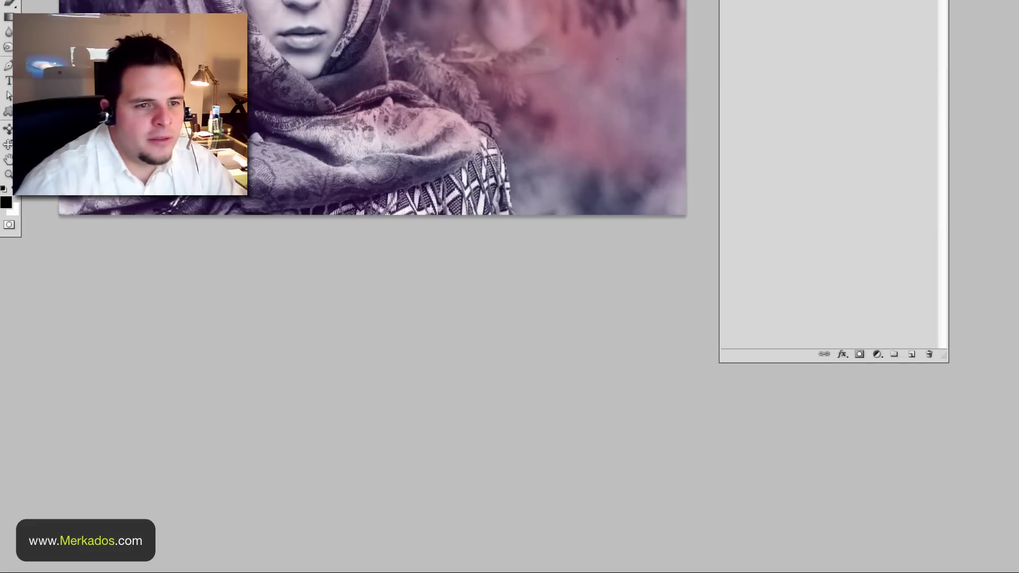
# Add a Hue/Saturation adjustment layer with Saturation -73 and Lightness -11
pyautogui.click(877, 355)
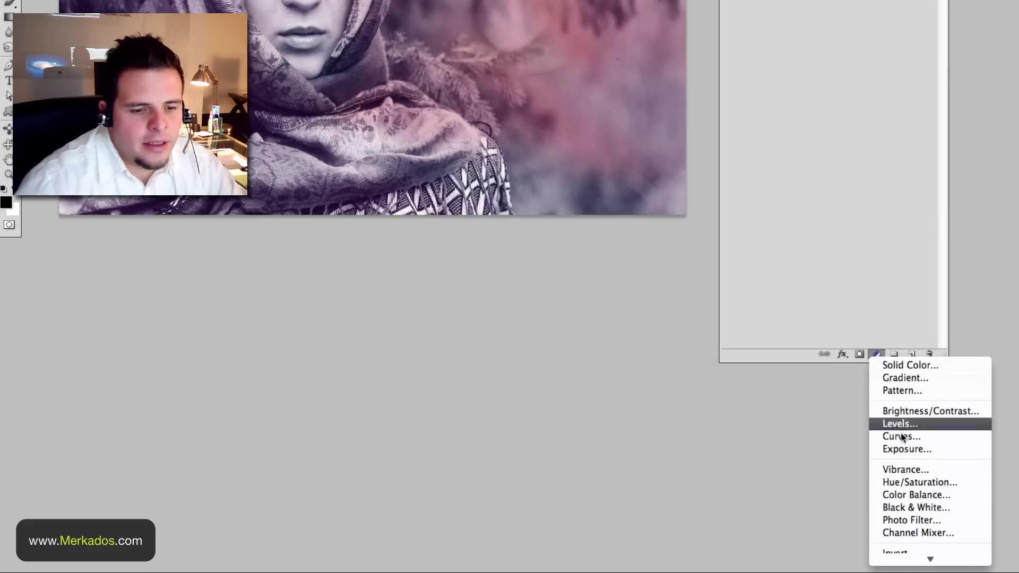
pyautogui.click(906, 481)
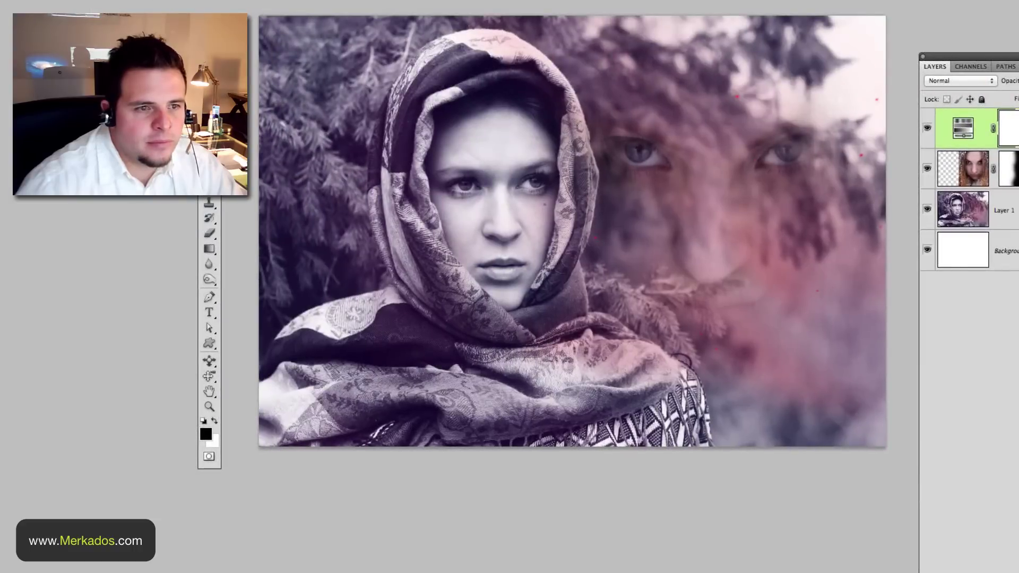
pyautogui.moveTo(1018, 324); pyautogui.dragTo(747, 363)
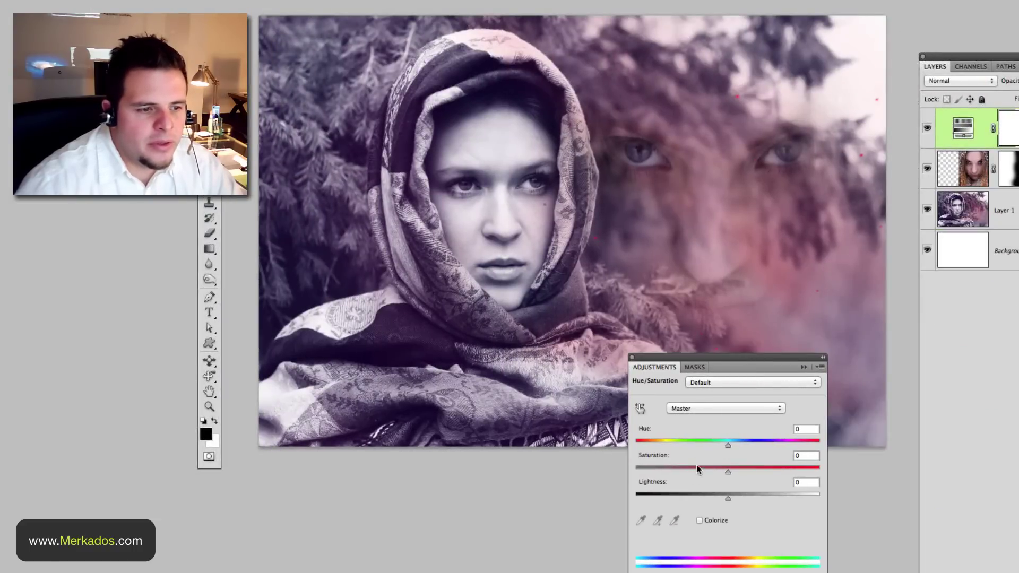
pyautogui.moveTo(703, 473); pyautogui.dragTo(662, 474)
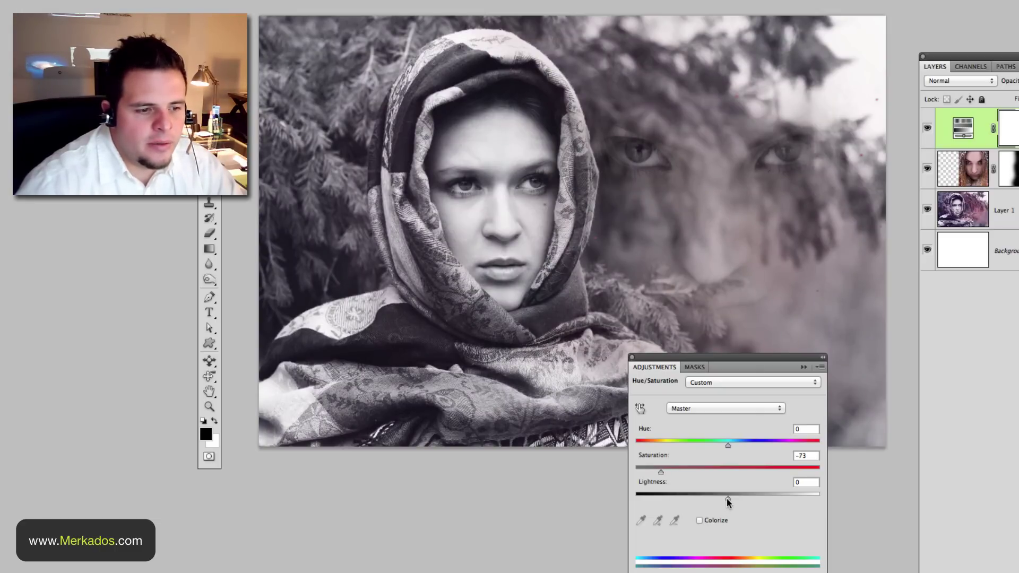
pyautogui.moveTo(727, 498)
pyautogui.mouseDown()
pyautogui.moveTo(711, 499)
pyautogui.moveTo(723, 498)
pyautogui.mouseUp()
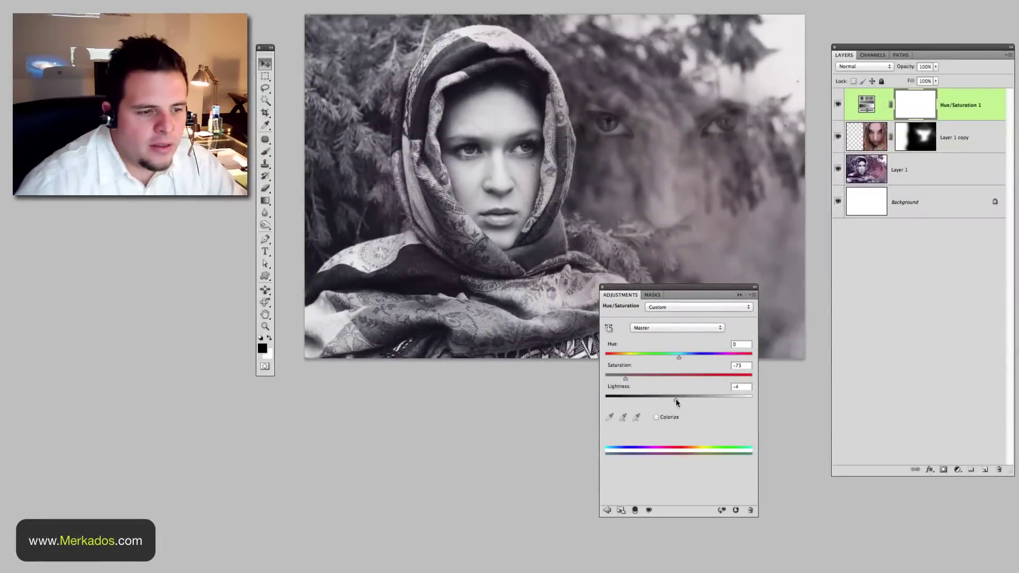
pyautogui.moveTo(676, 401)
pyautogui.mouseDown()
pyautogui.moveTo(623, 406)
pyautogui.moveTo(704, 398)
pyautogui.moveTo(671, 400)
pyautogui.mouseUp()
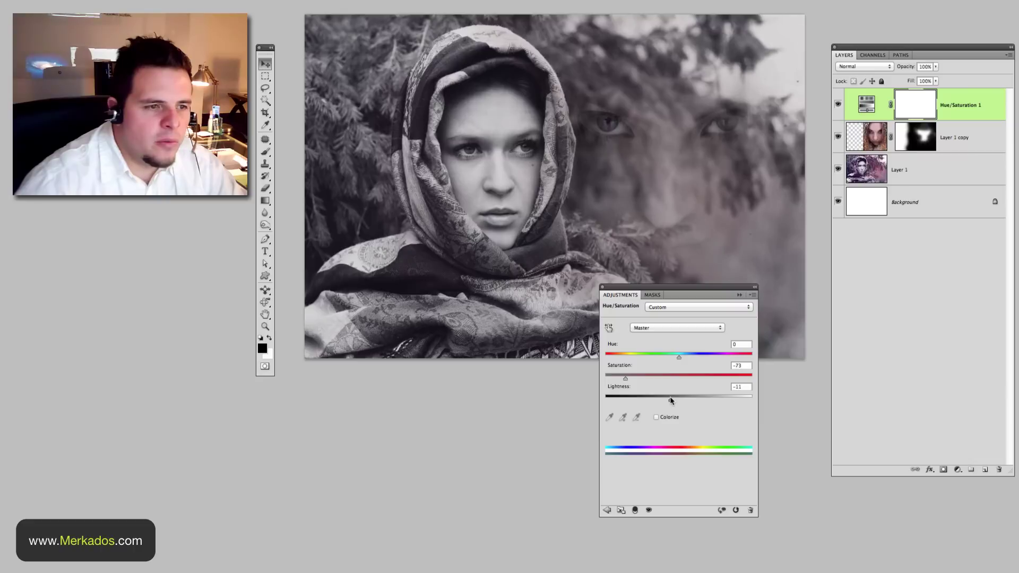
# Clip the adjustment to Layer 1 copy and set Hue -19, Saturation -73, Lightness -5
pyautogui.click(635, 510)
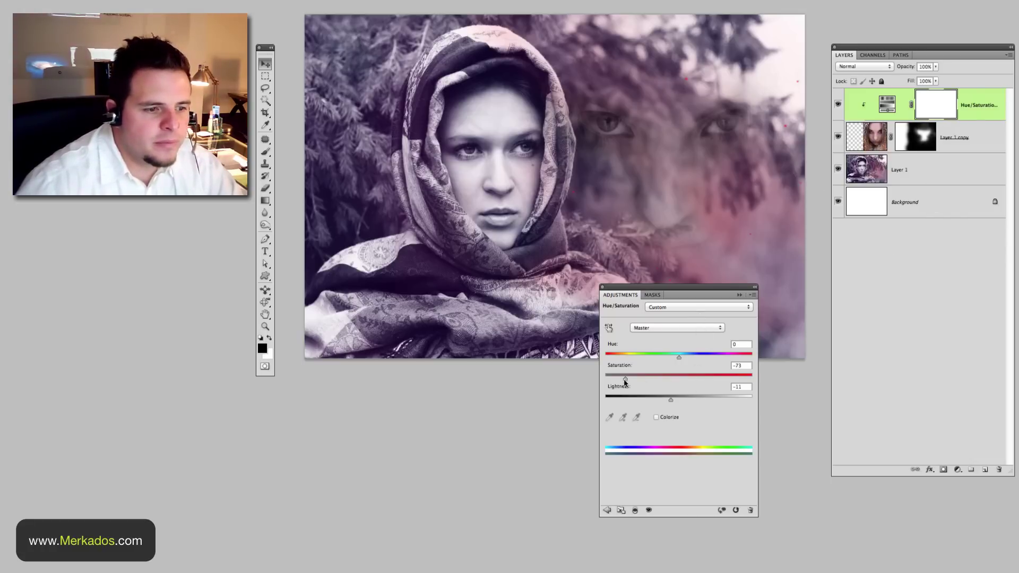
pyautogui.moveTo(629, 378); pyautogui.dragTo(675, 399)
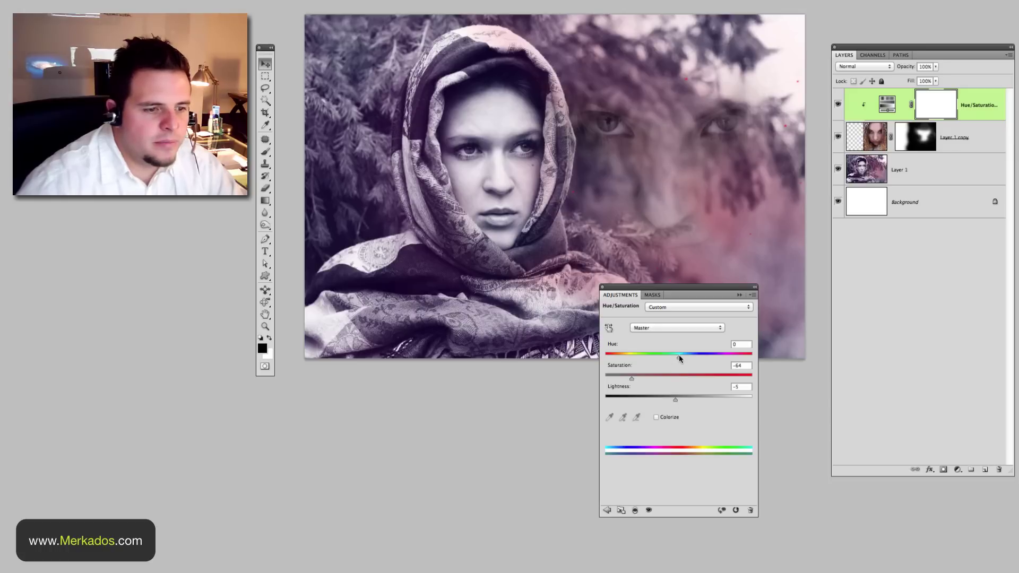
pyautogui.moveTo(675, 356); pyautogui.dragTo(664, 357)
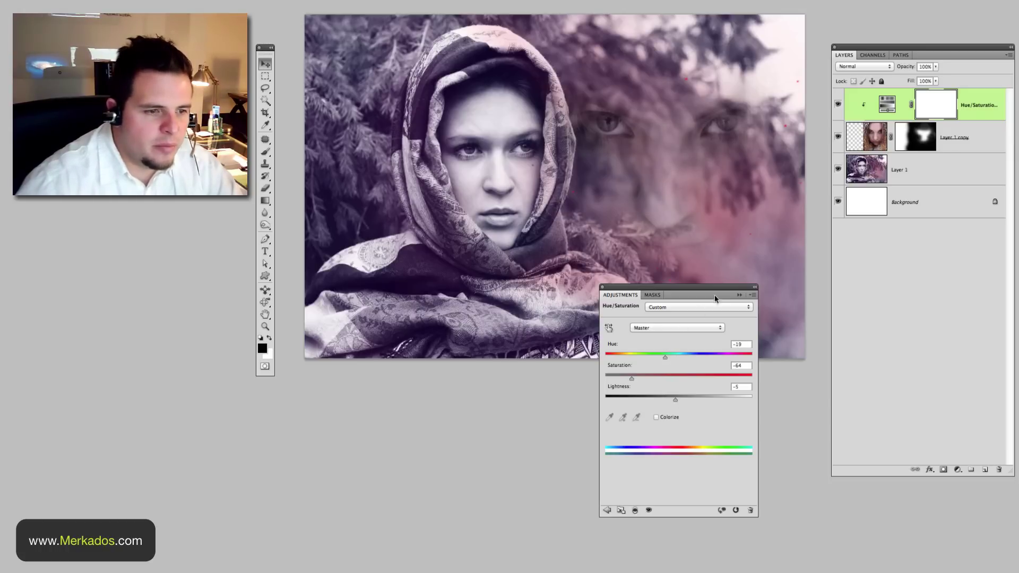
pyautogui.click(626, 377)
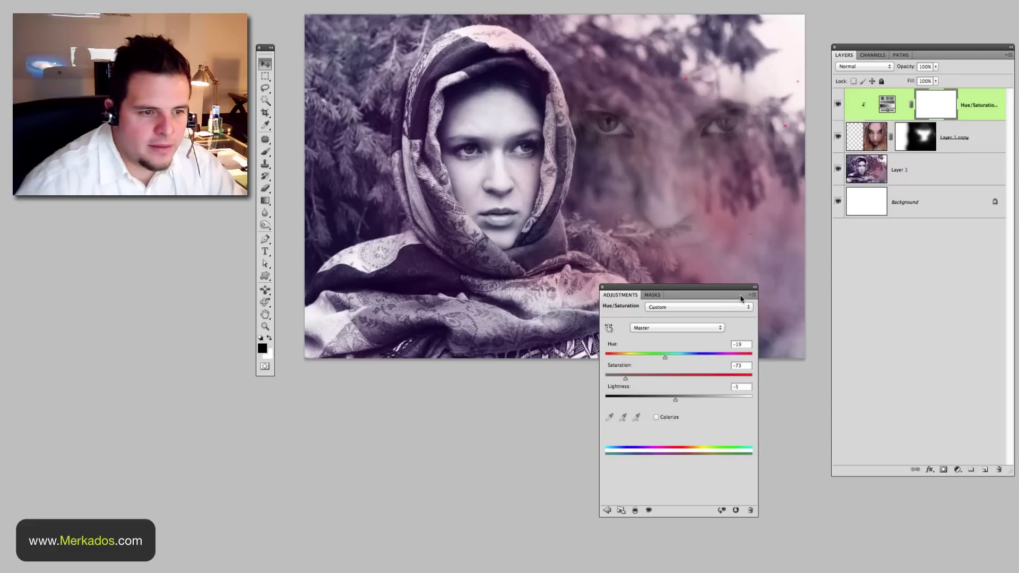